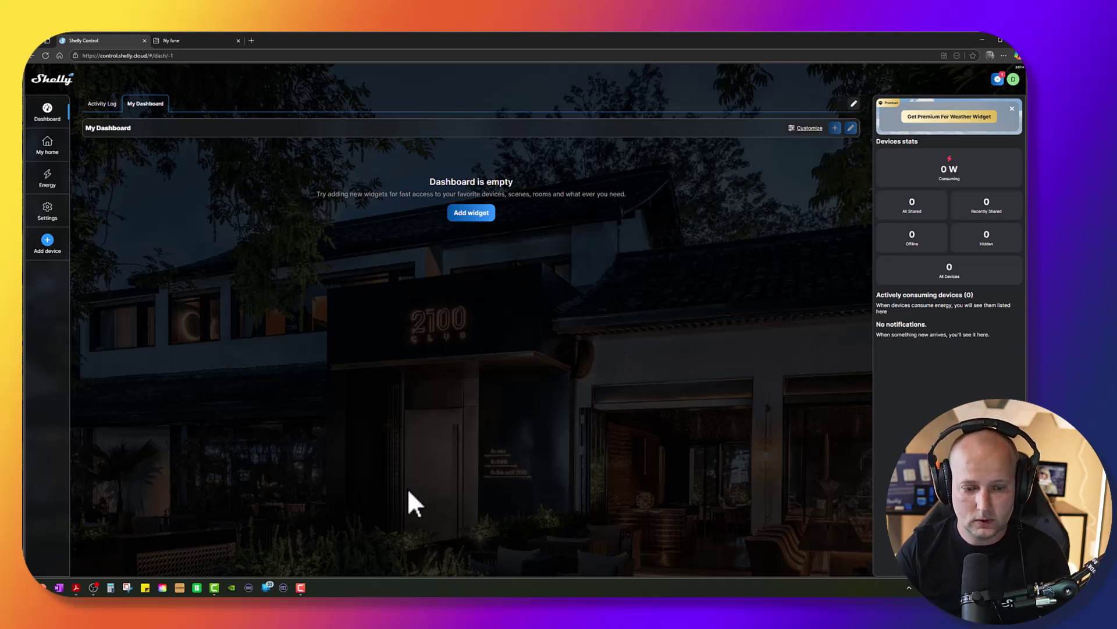
Return to Shelly Control from the slideshow and view the empty My home rooms overview.
key(alt+Tab)
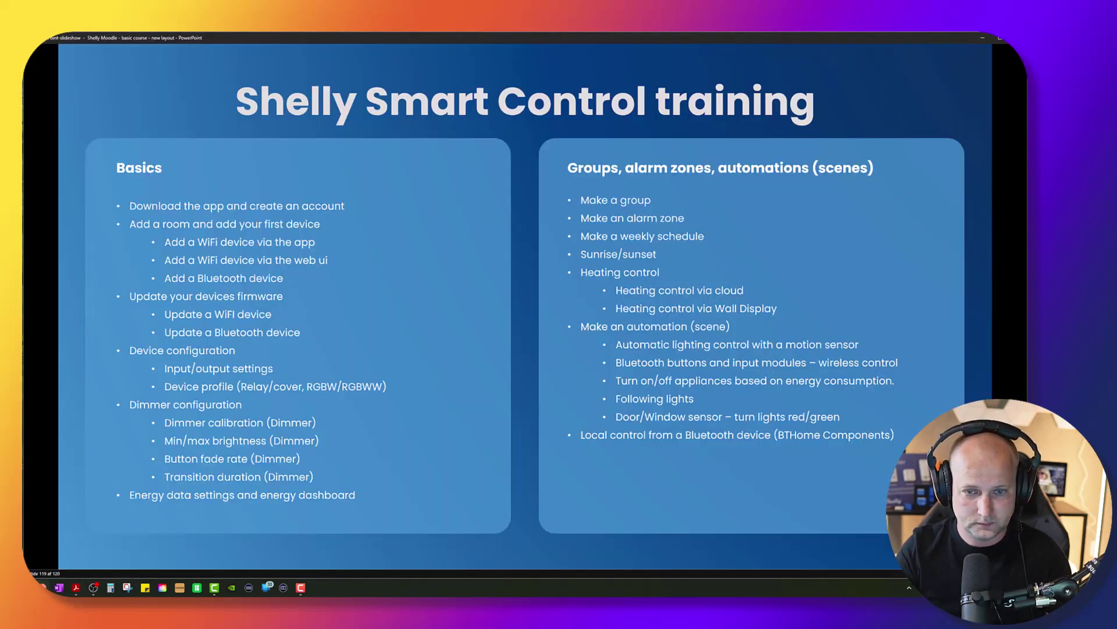
key(alt+Tab)
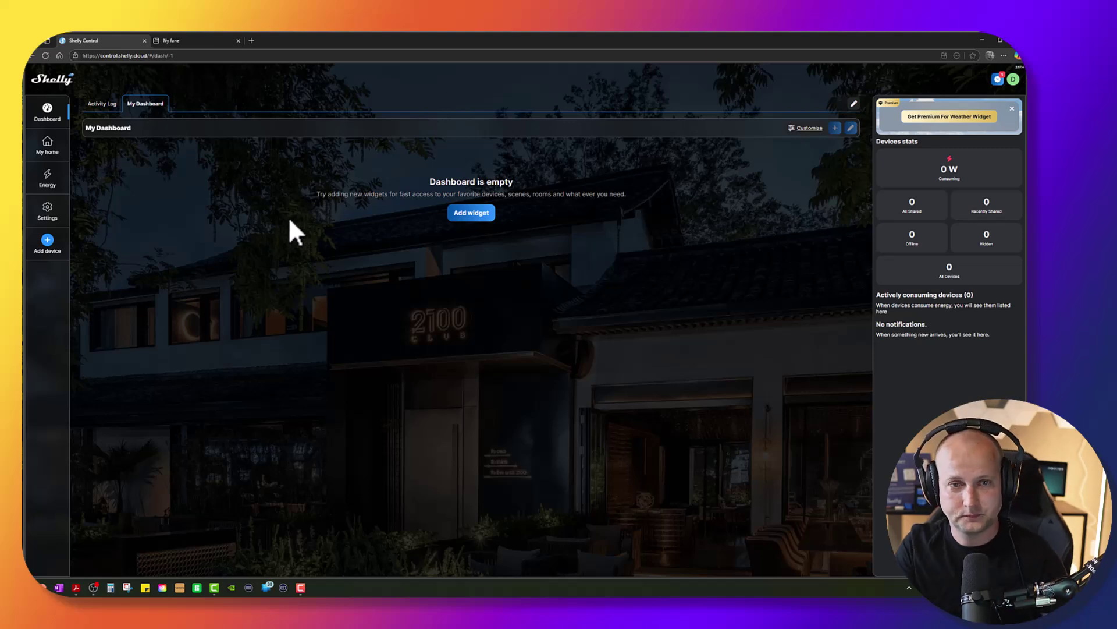
click(46, 150)
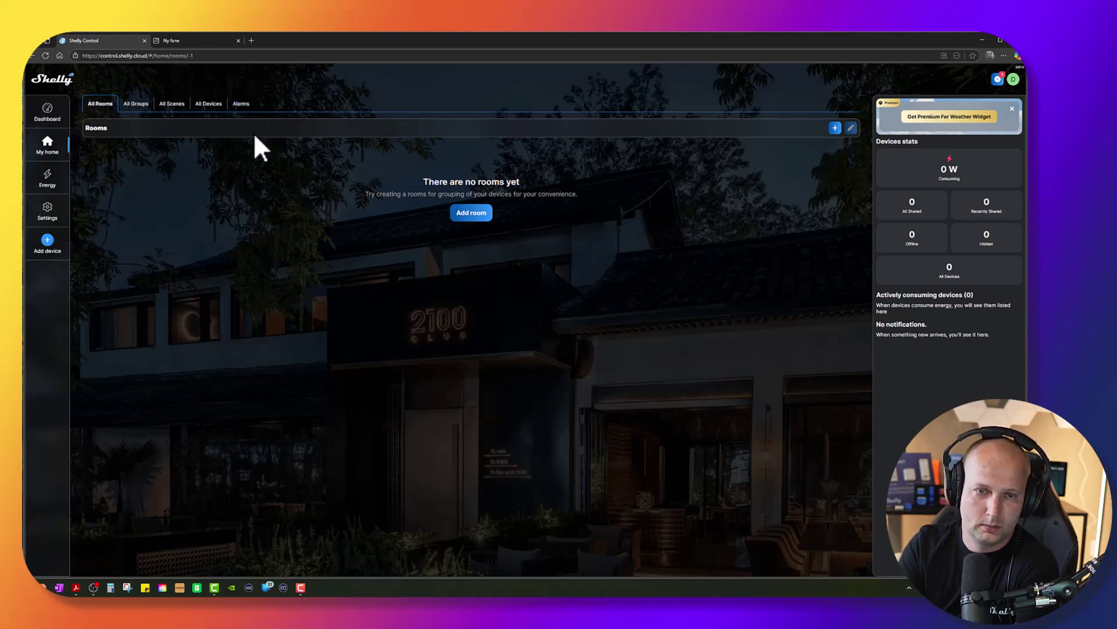
Browse the empty All Groups, All Scenes, All Devices and Alarms tabs, then the Energy page.
click(136, 106)
click(175, 107)
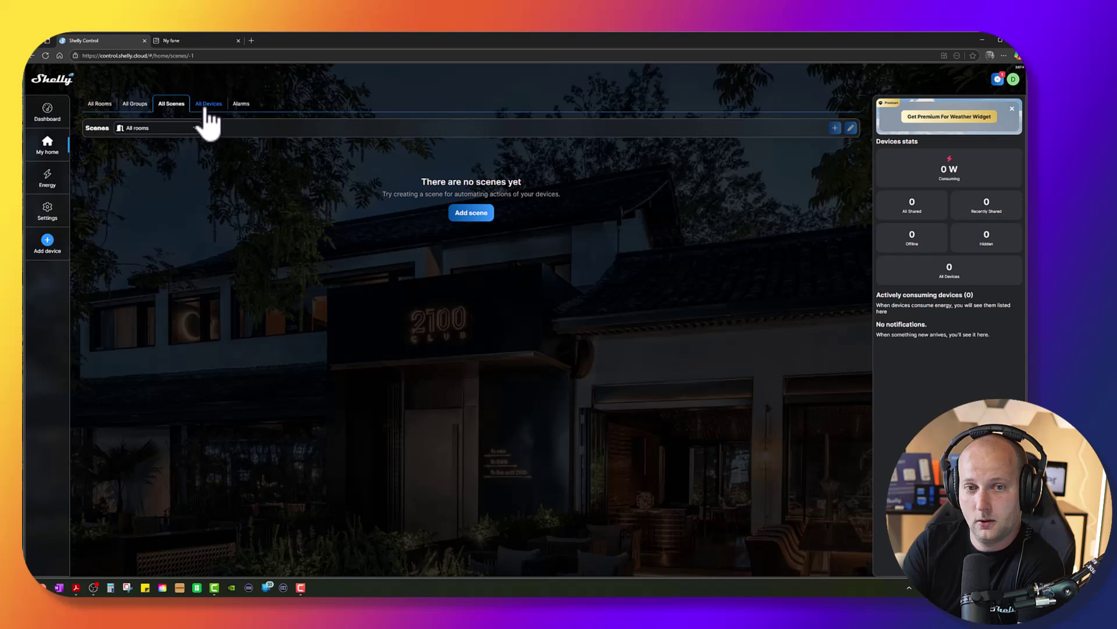
click(207, 106)
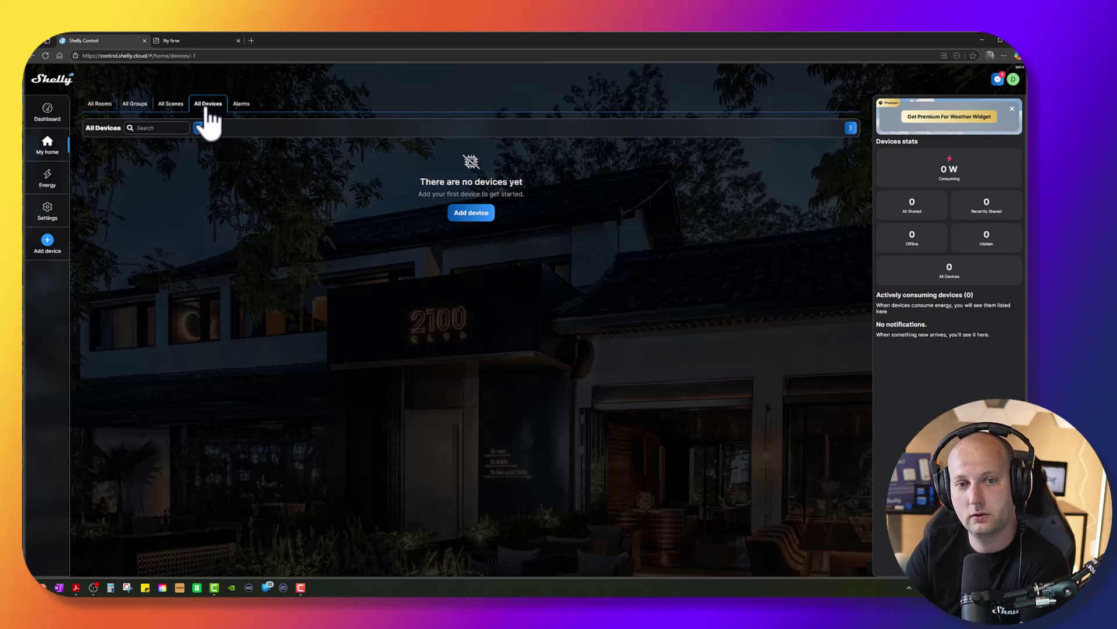
click(241, 105)
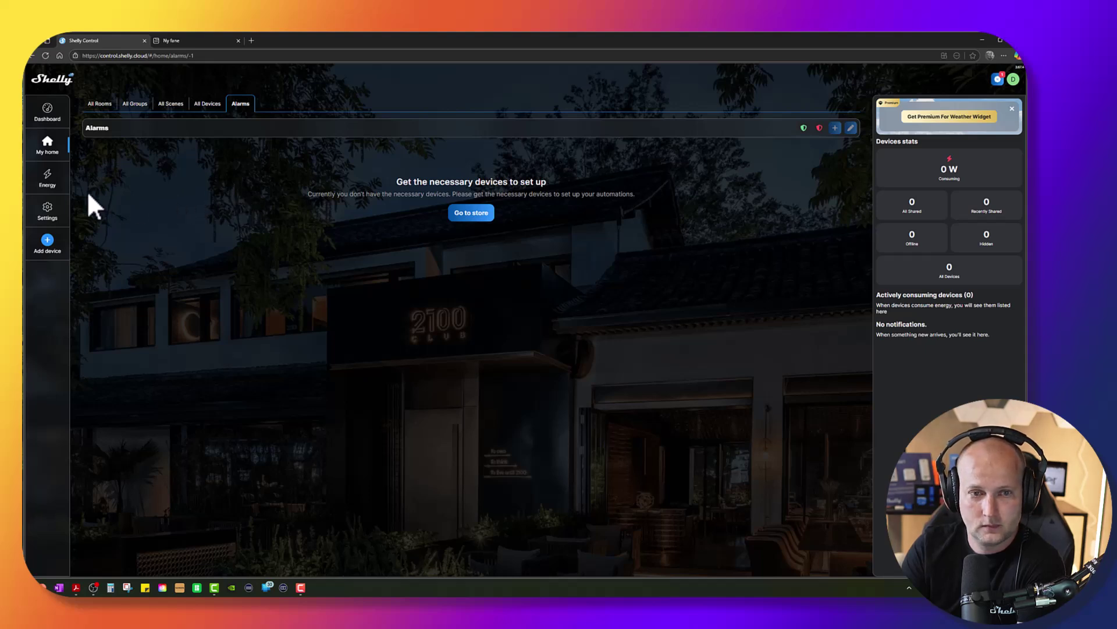
click(55, 184)
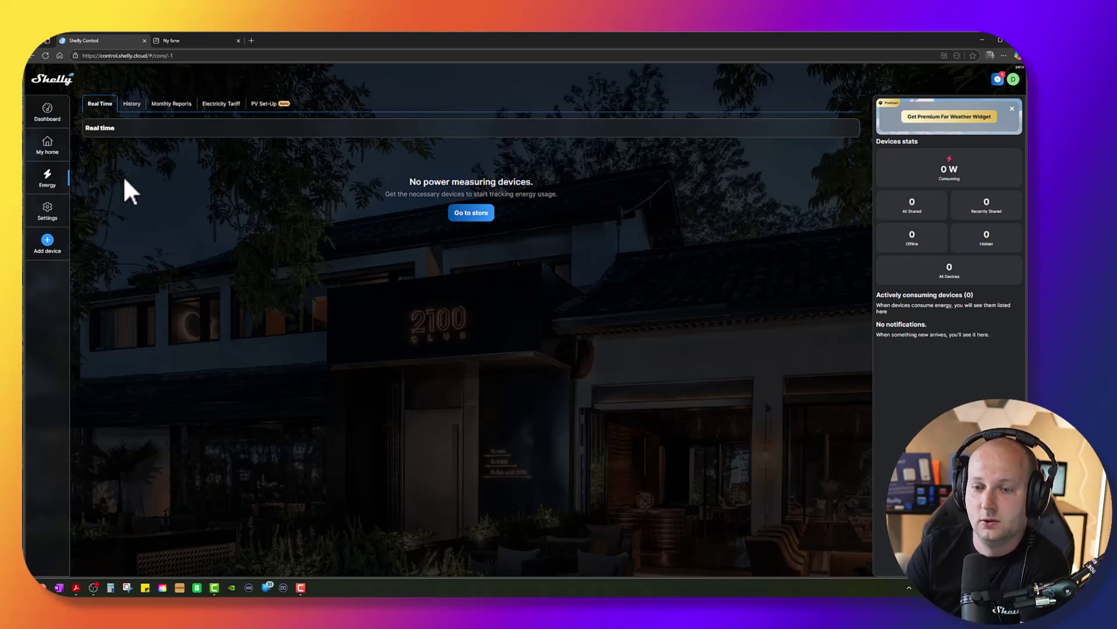
In User Settings, expand and collapse Grant account access and Grant installer access, checking the installer code field.
click(50, 213)
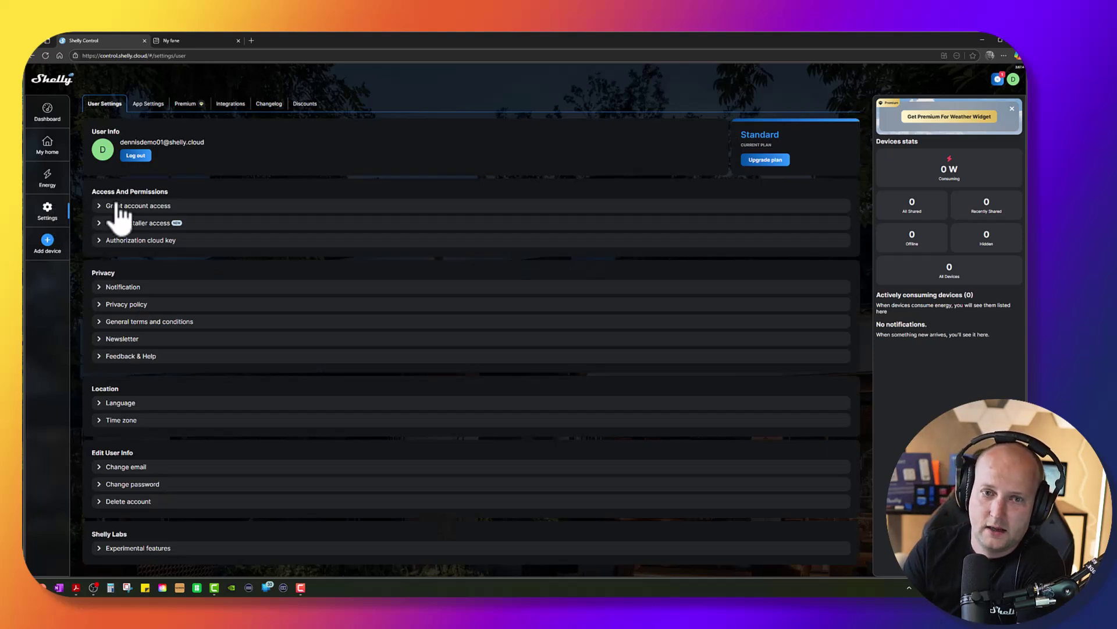
click(129, 207)
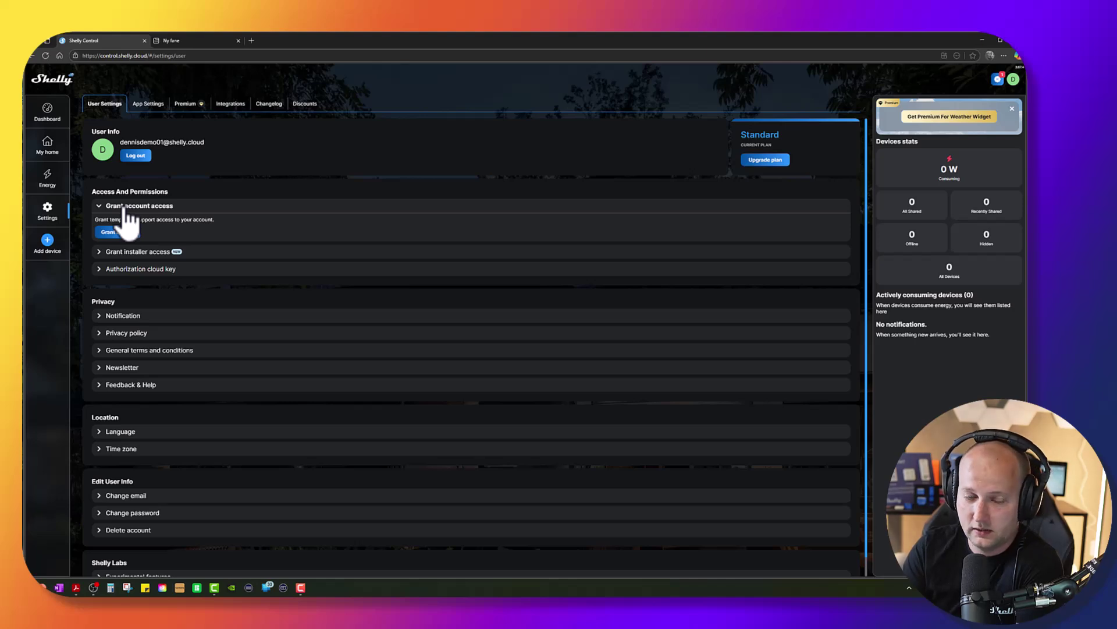
click(125, 208)
click(138, 224)
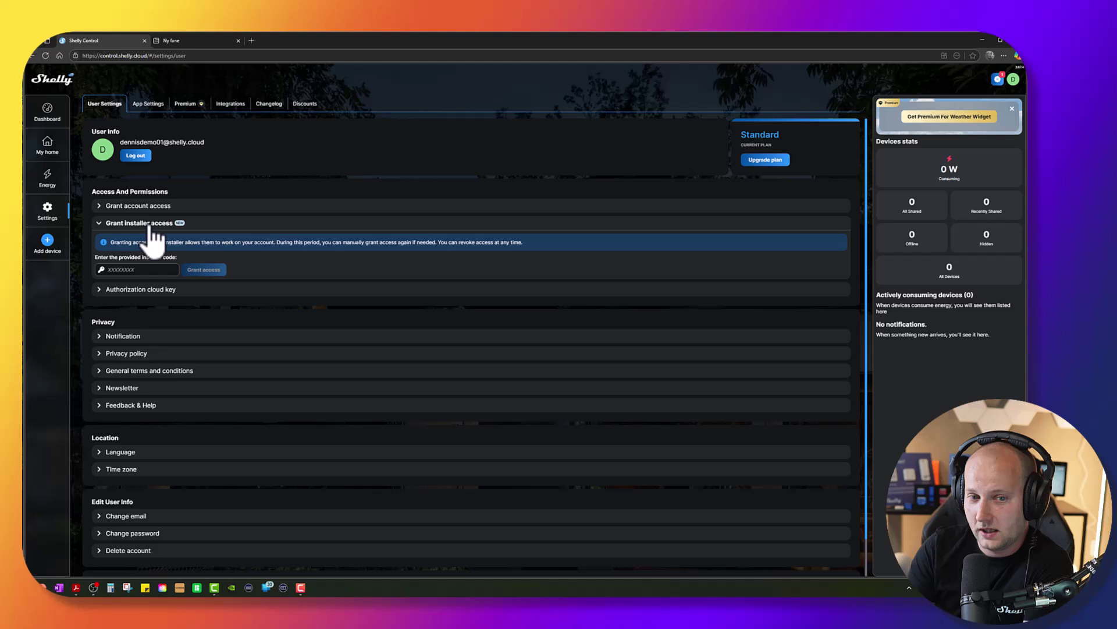
click(116, 269)
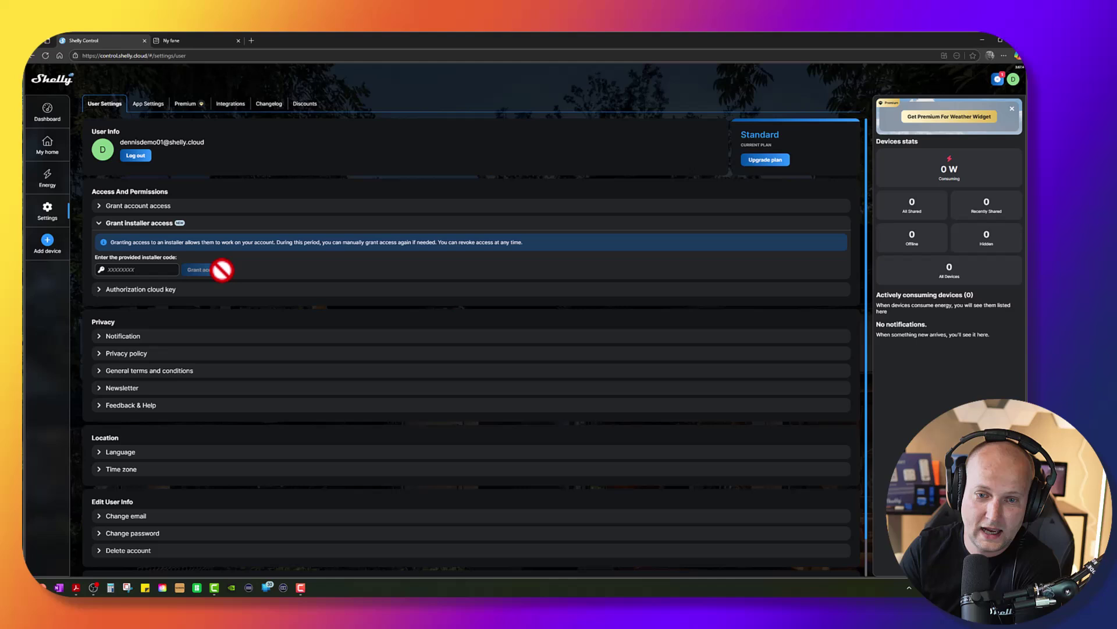
click(162, 225)
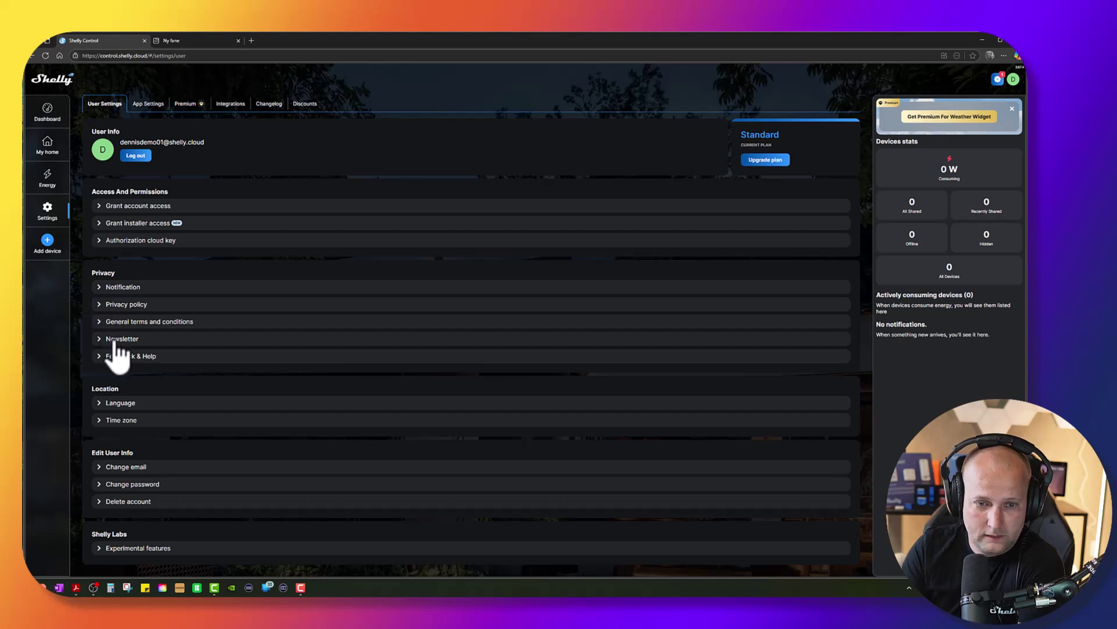
Review the Language setting, keeping English, and glance at the time zone setting.
click(125, 406)
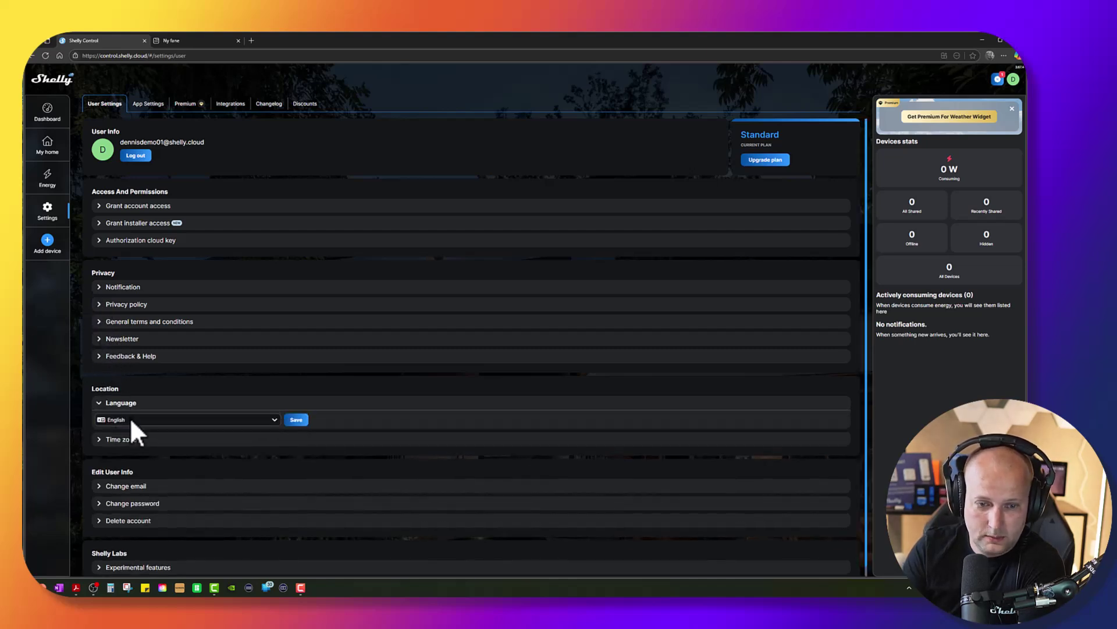
click(131, 418)
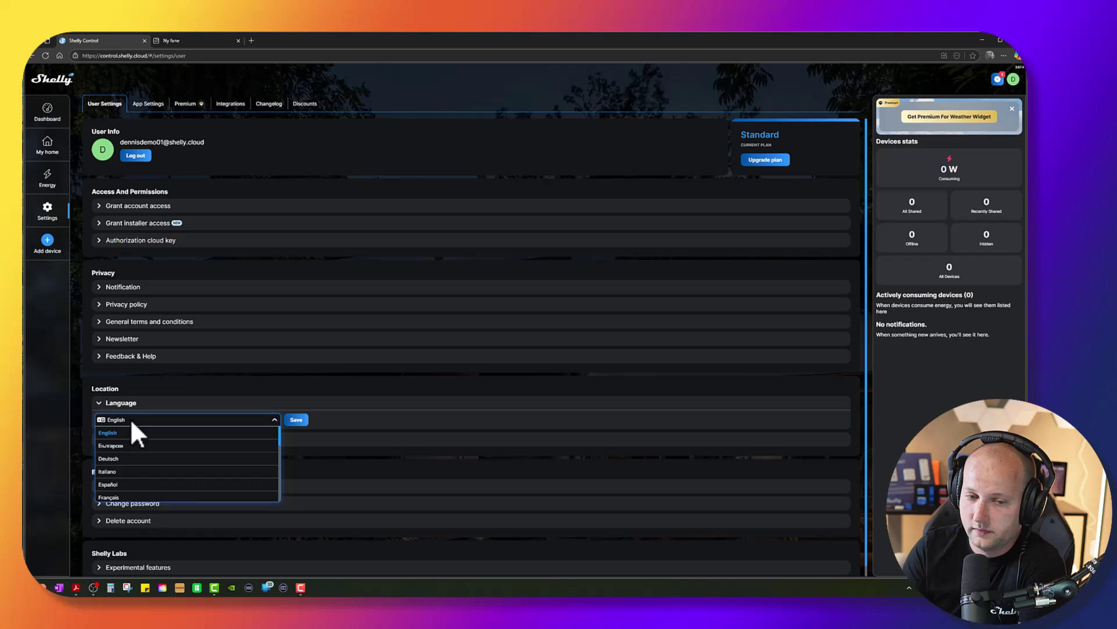
click(130, 418)
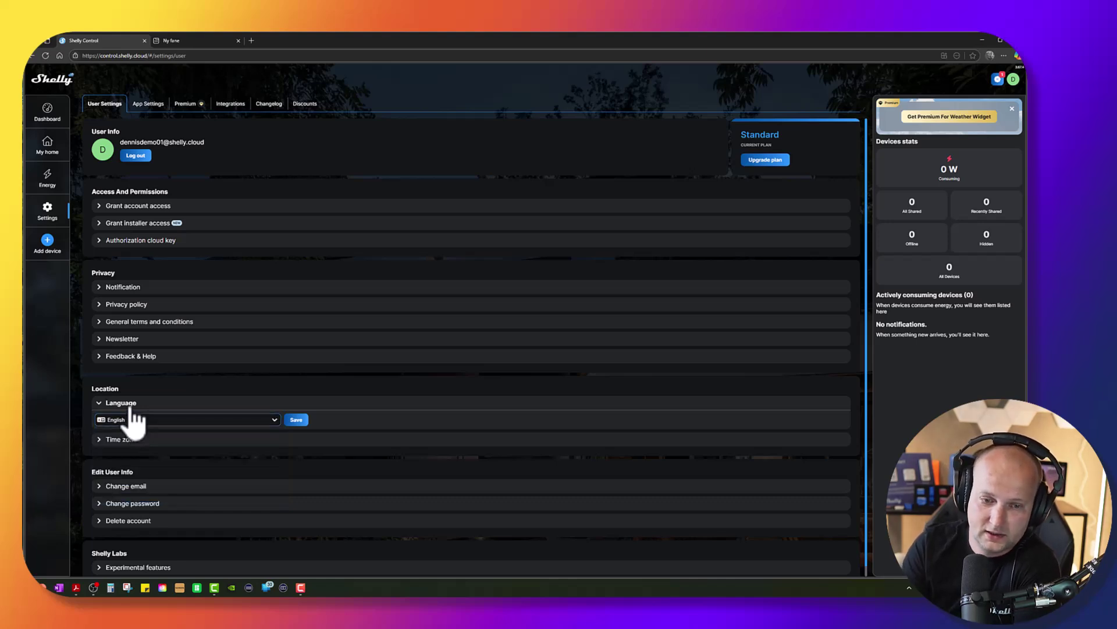
click(132, 406)
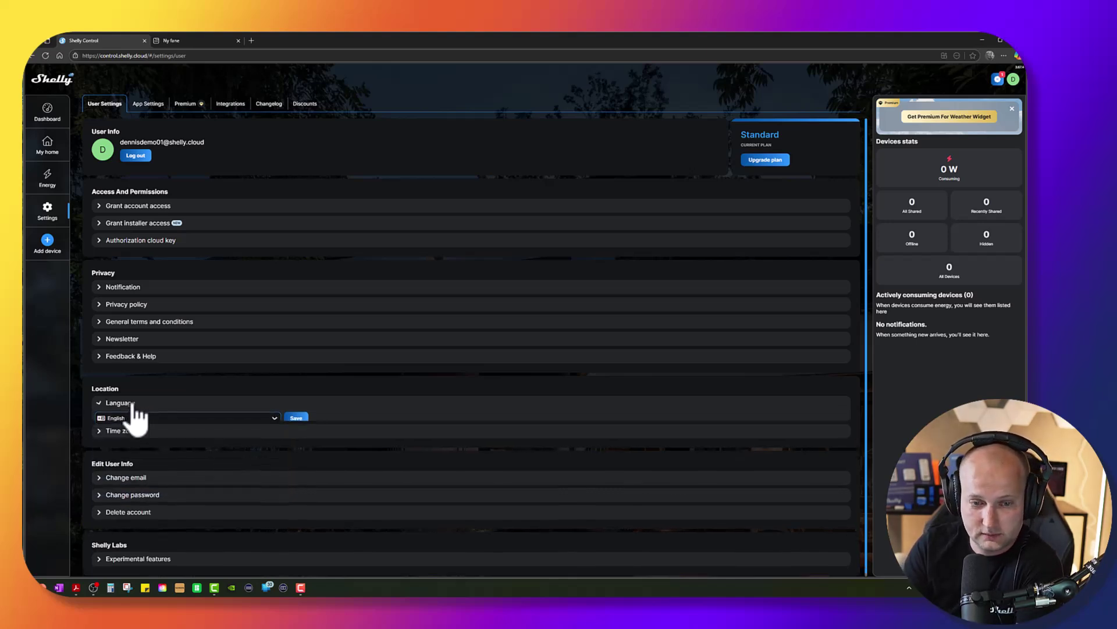
click(136, 420)
click(135, 421)
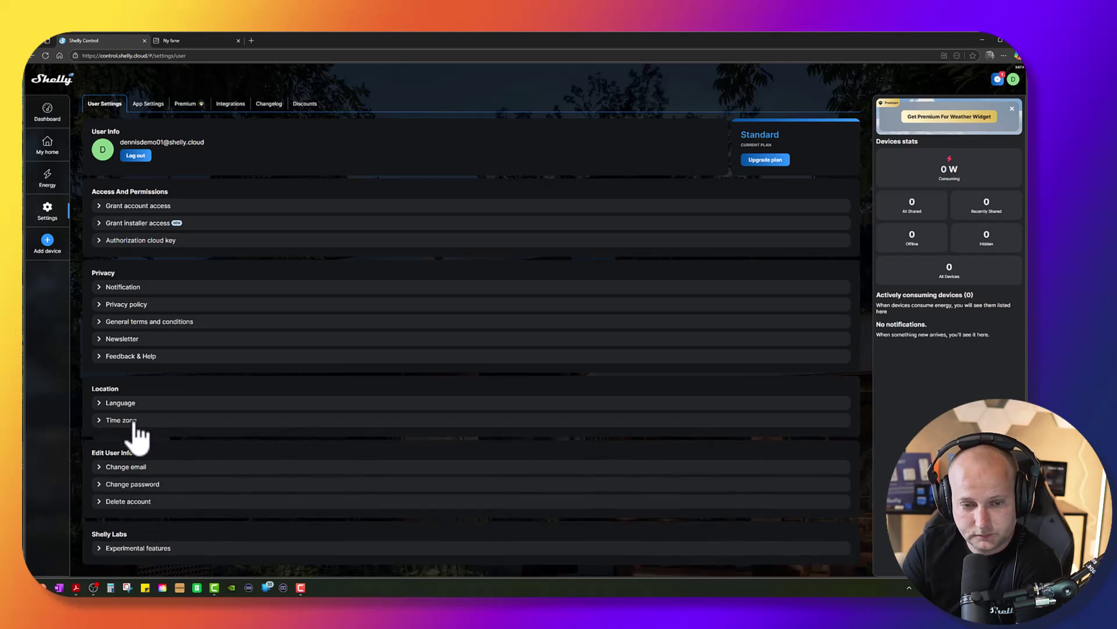
Expand the Change email form, click into its new-email fields, then collapse it again.
click(131, 468)
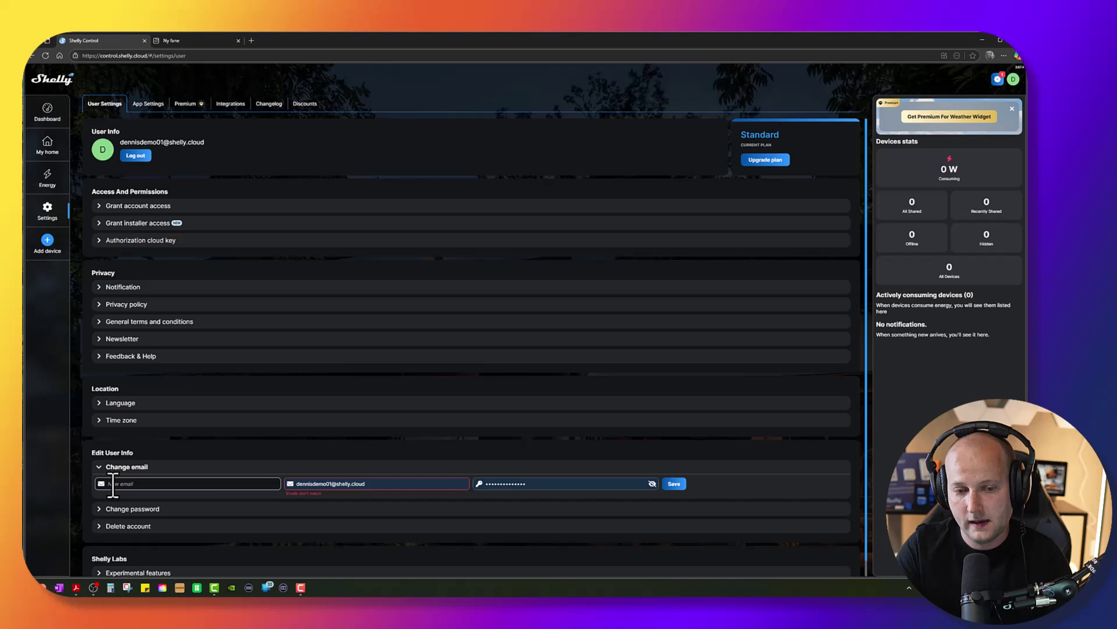
click(142, 484)
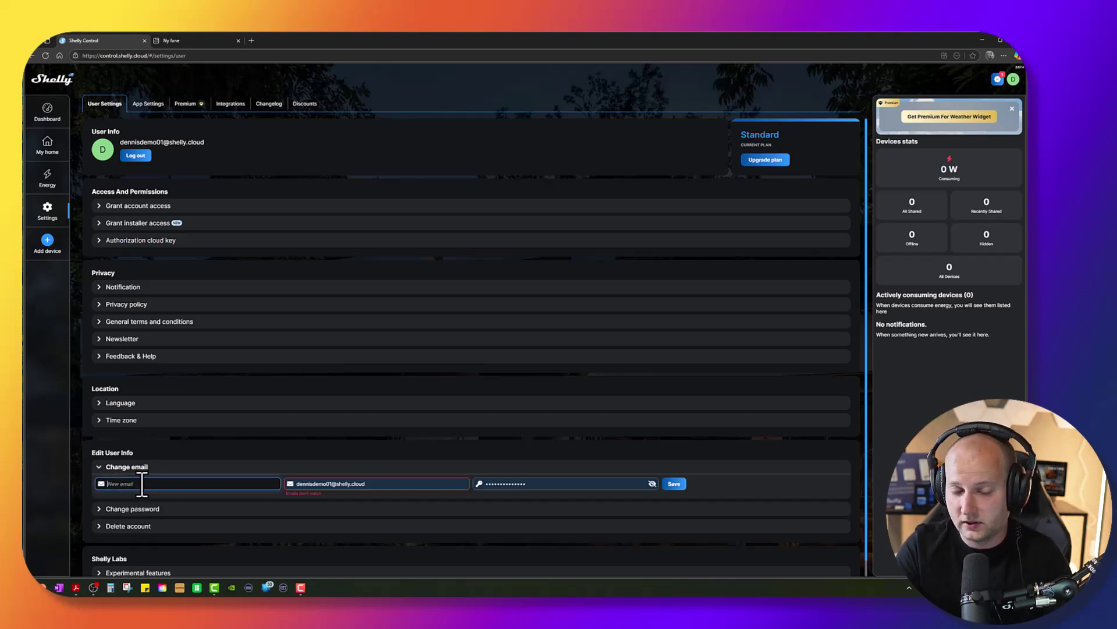
click(349, 484)
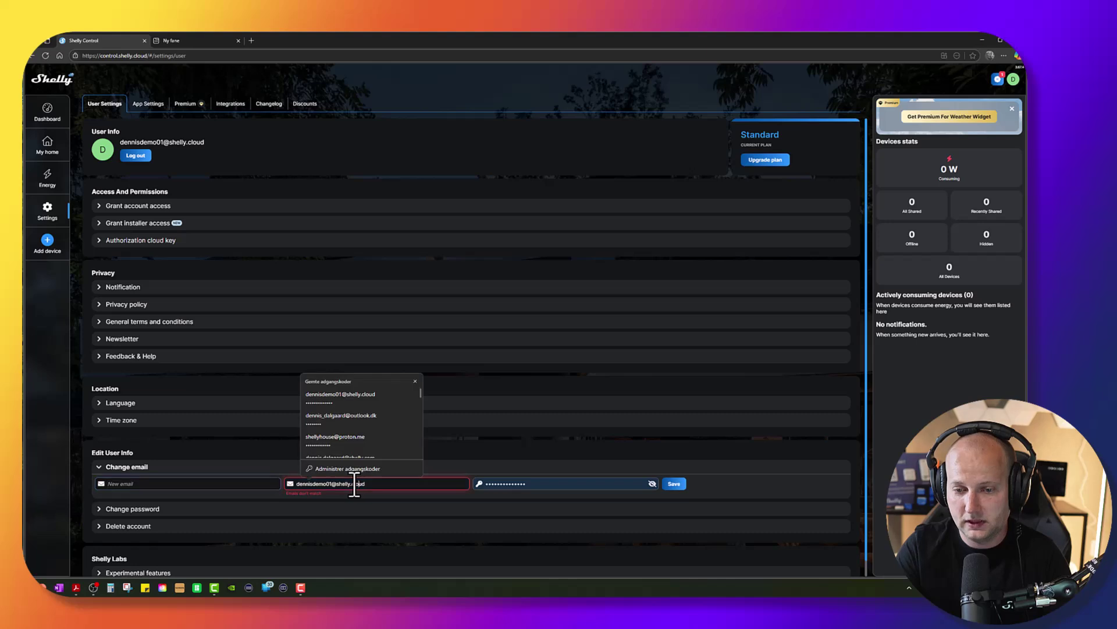
click(204, 468)
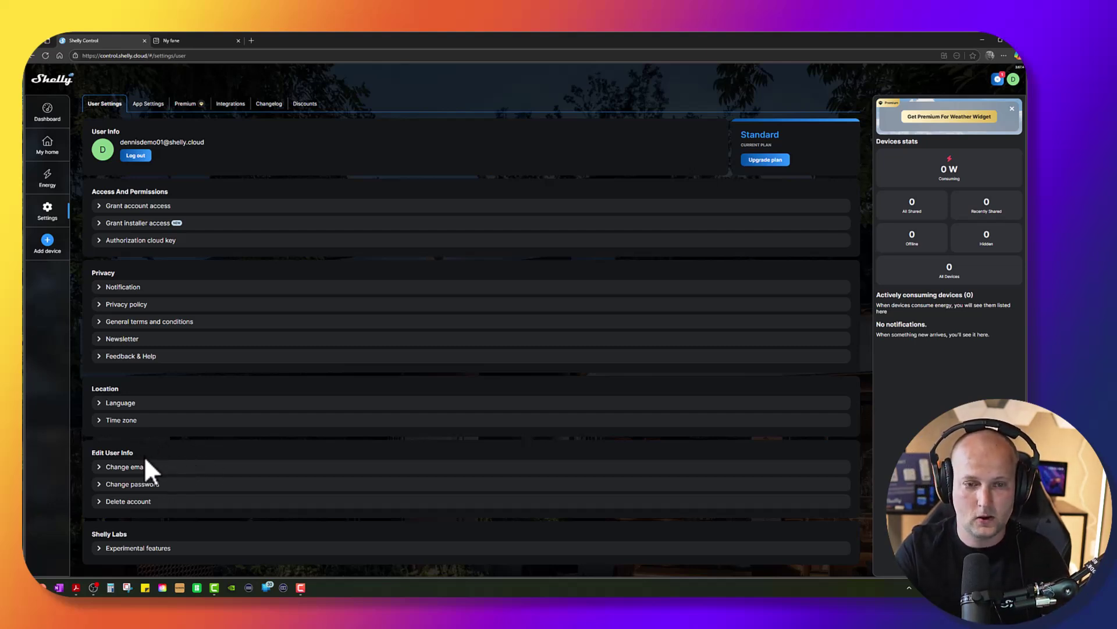
From My home, add a room and name it 'New devices'.
click(50, 145)
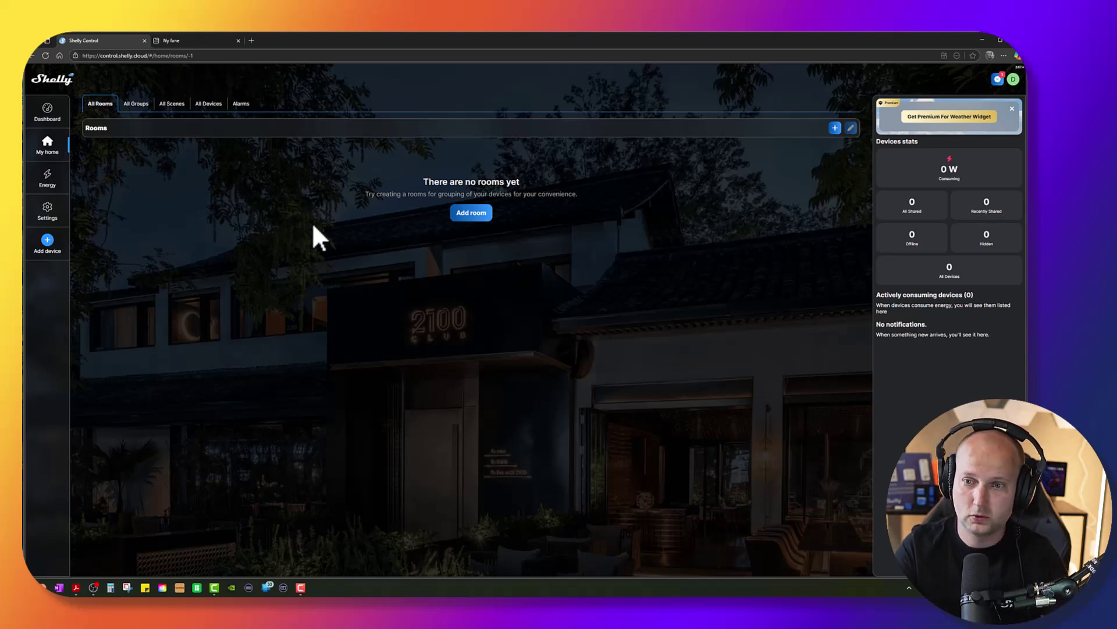
click(470, 213)
click(498, 245)
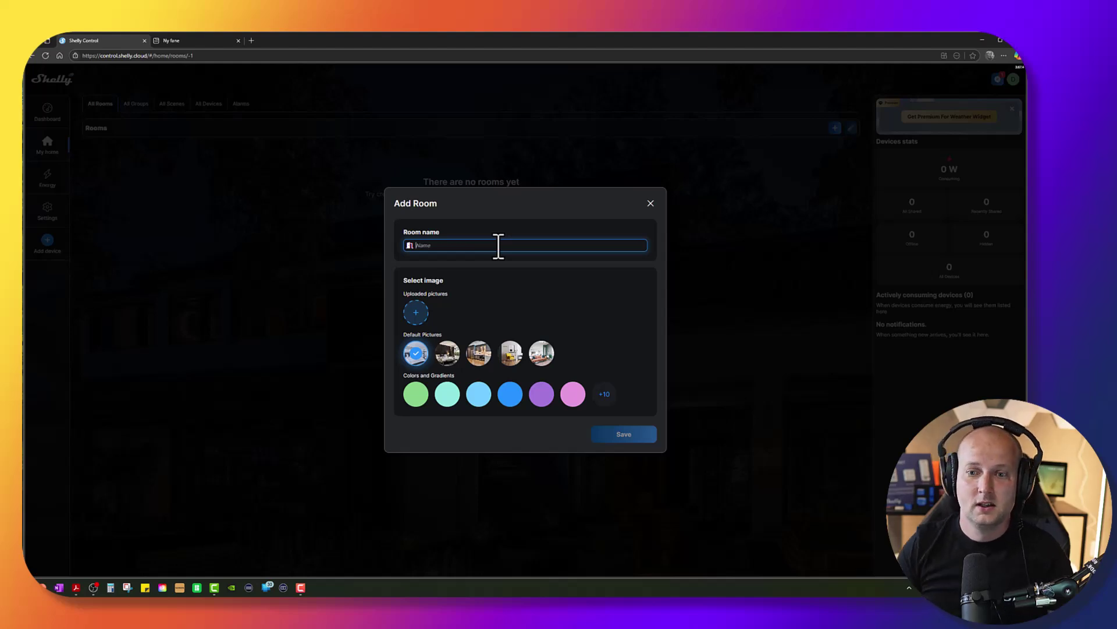
text(Ne)
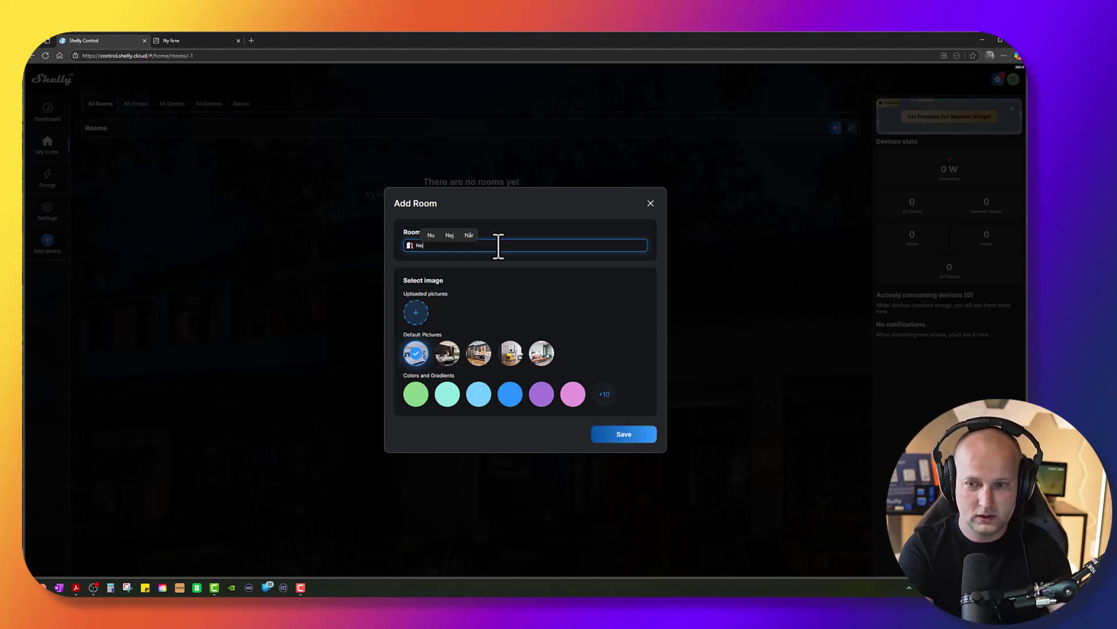
text(w devices)
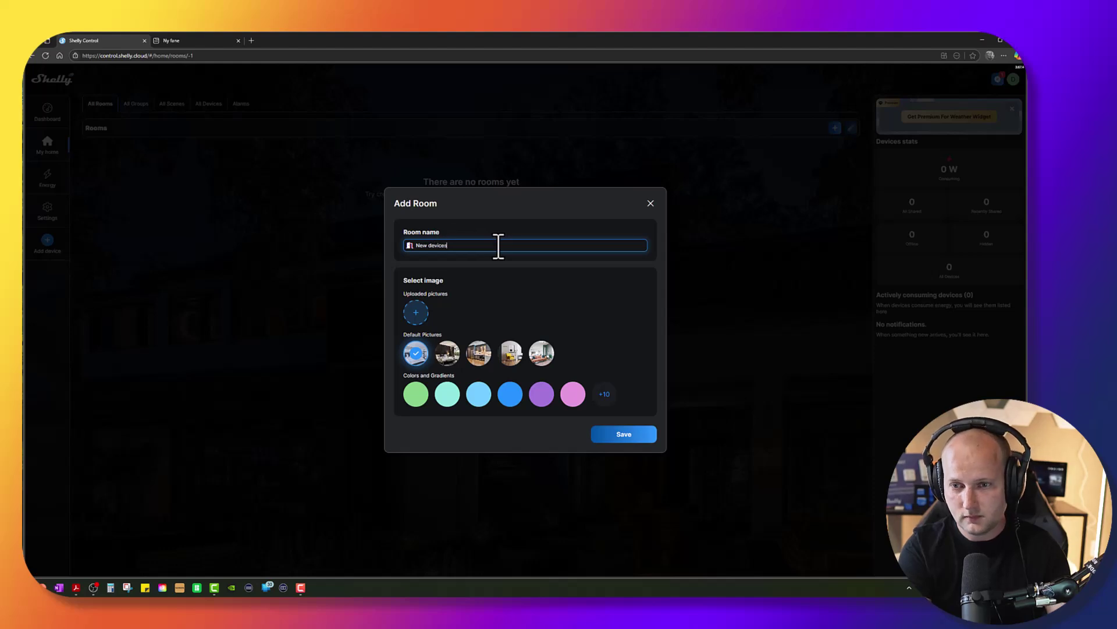
Preview the default room pictures, then save New devices with a plain green background.
click(494, 220)
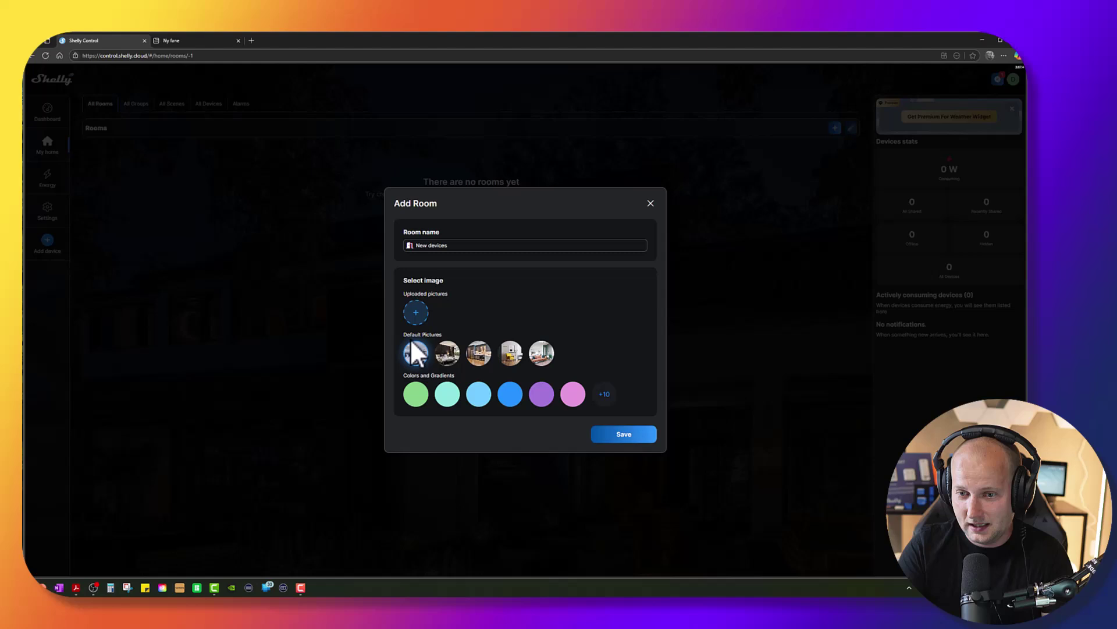
click(454, 358)
click(478, 353)
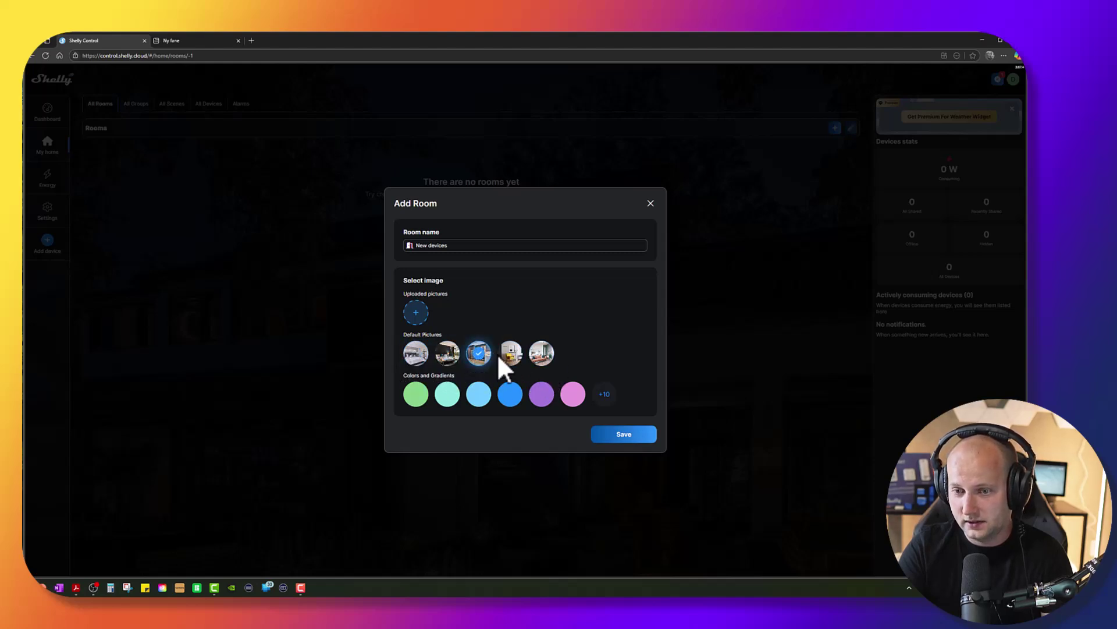
click(509, 352)
click(415, 353)
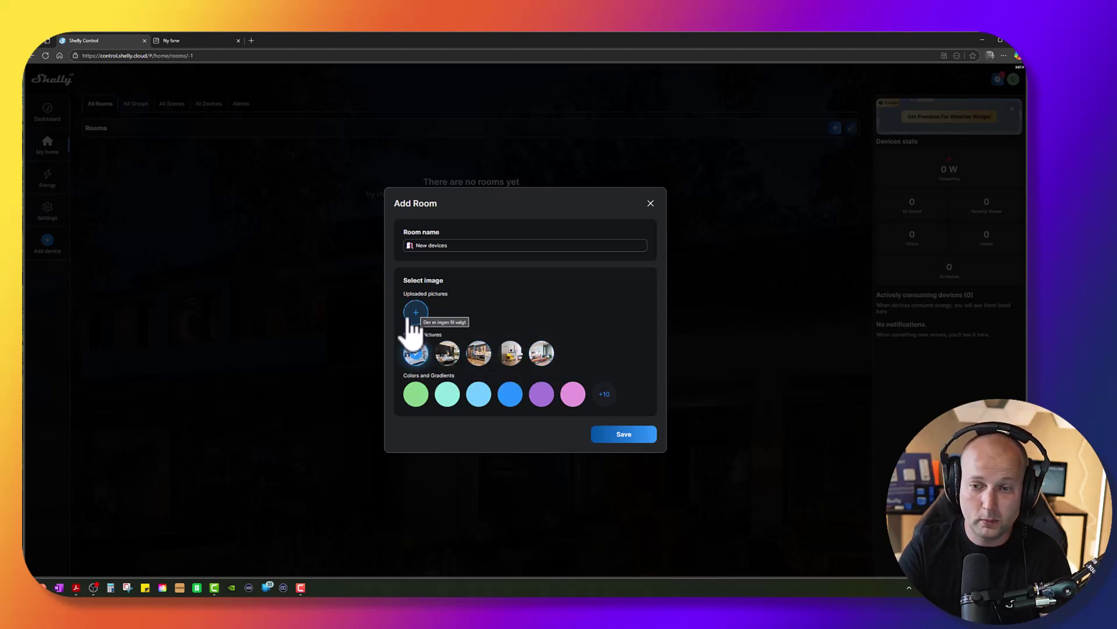
click(417, 394)
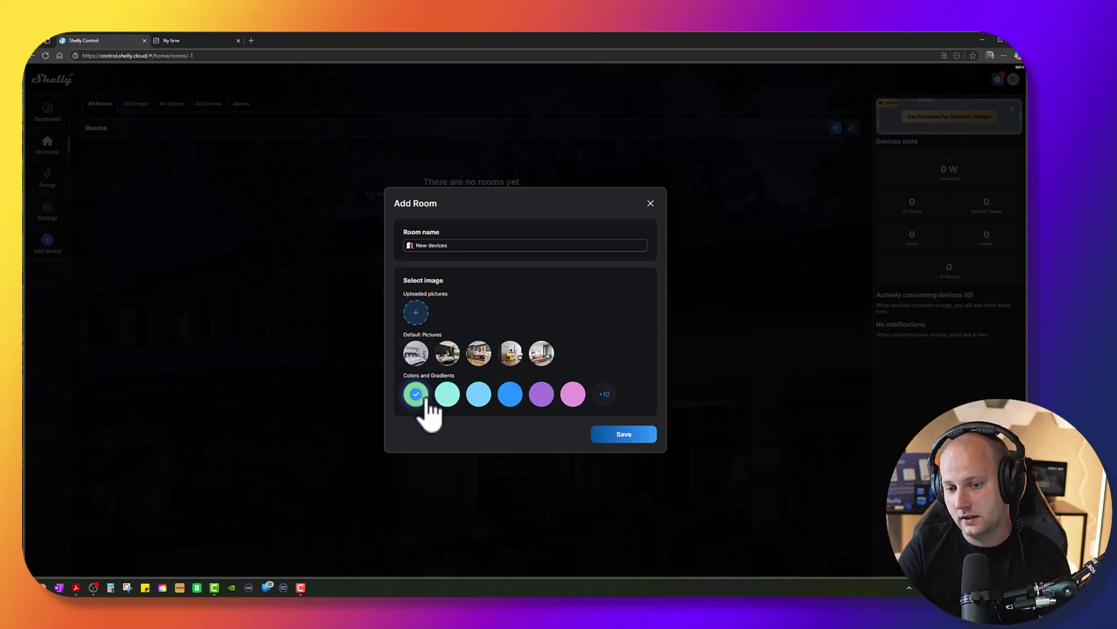
click(616, 434)
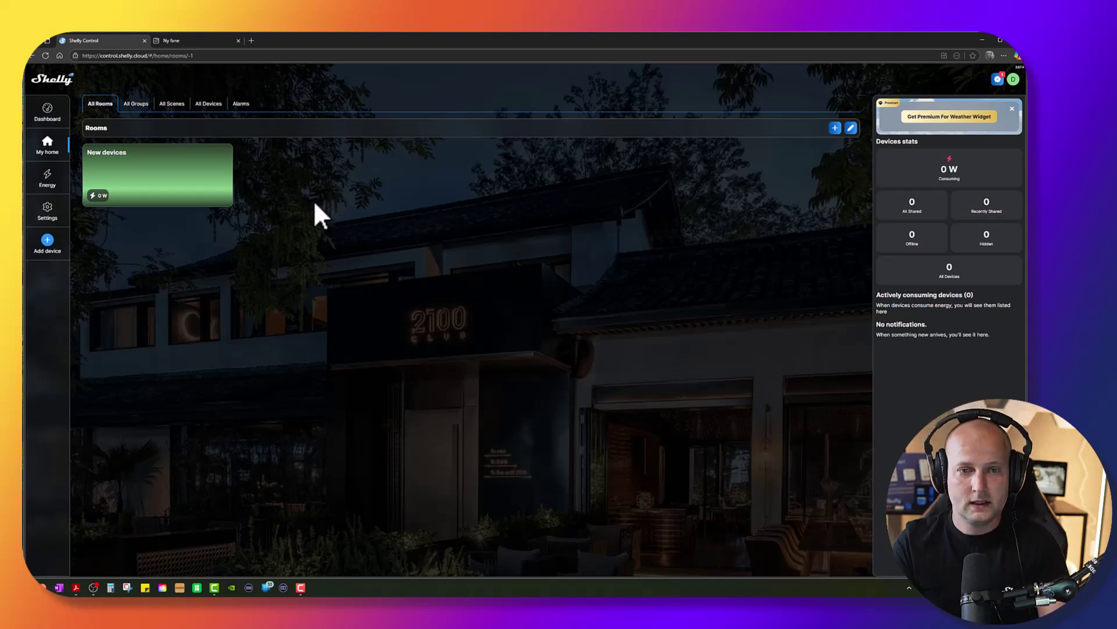
Add a second room named 'Living room' with the sofa interior photo and save it.
click(835, 128)
click(512, 245)
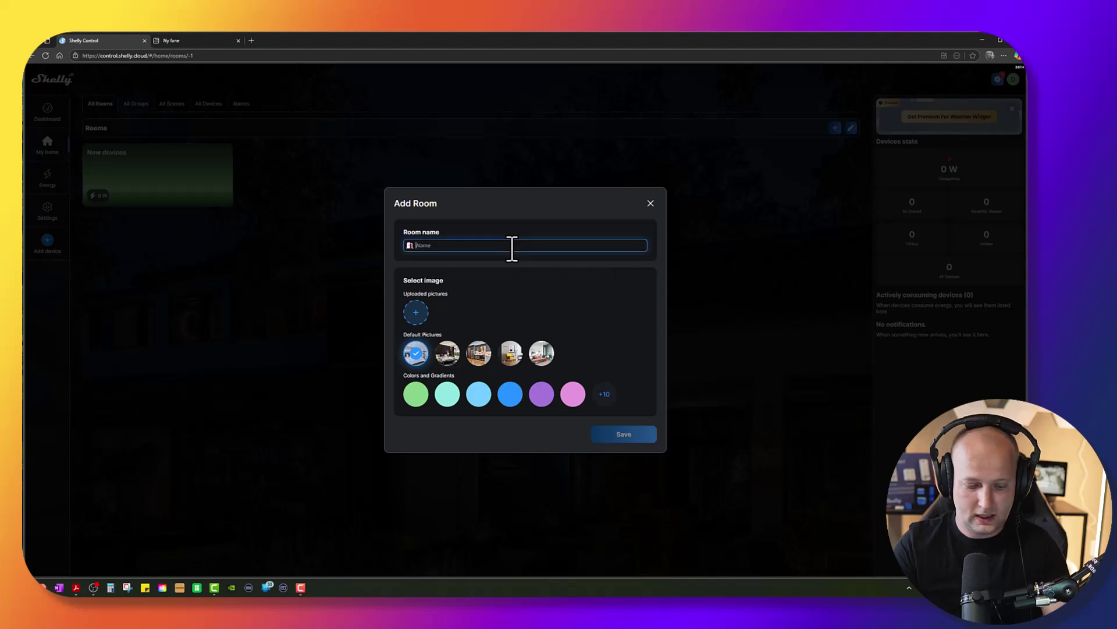
text(Demo suitcase)
key(ctrl+a)
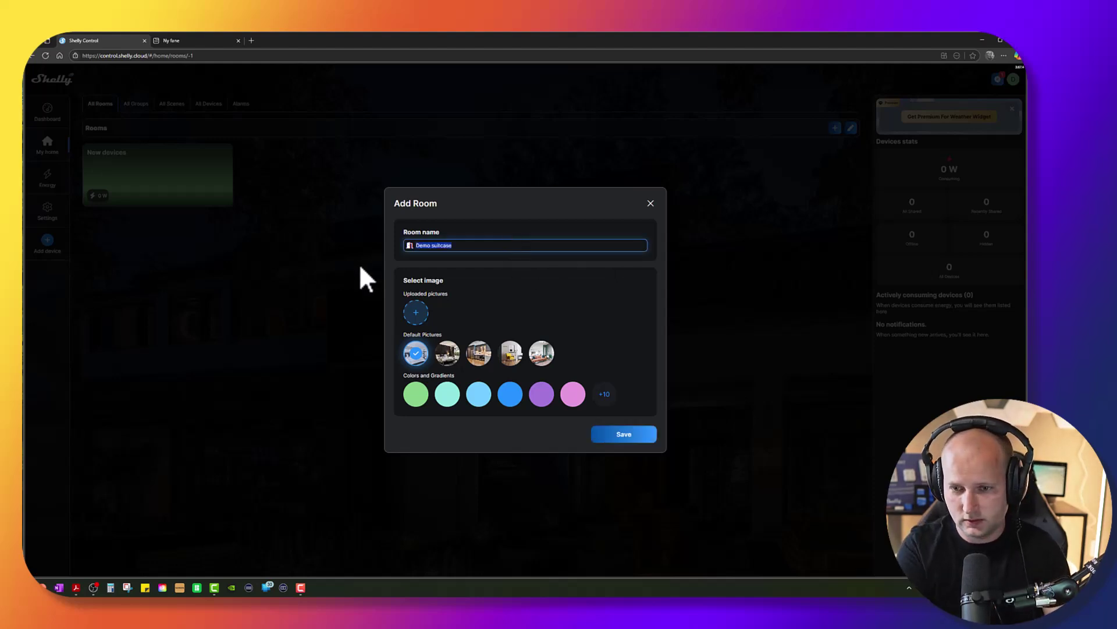
text(Living)
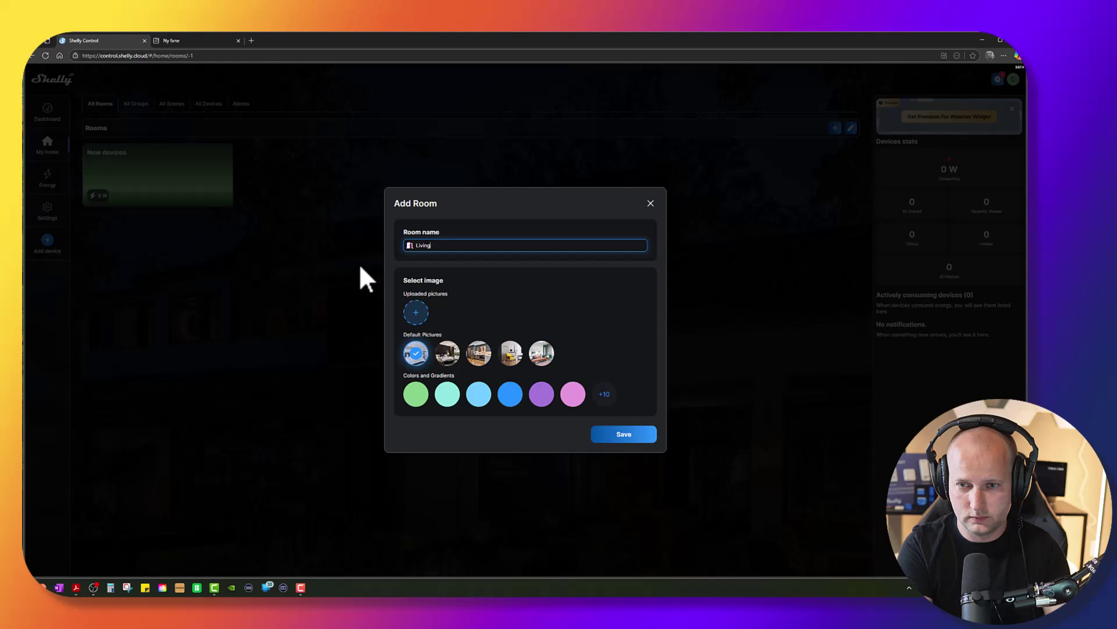
text( room)
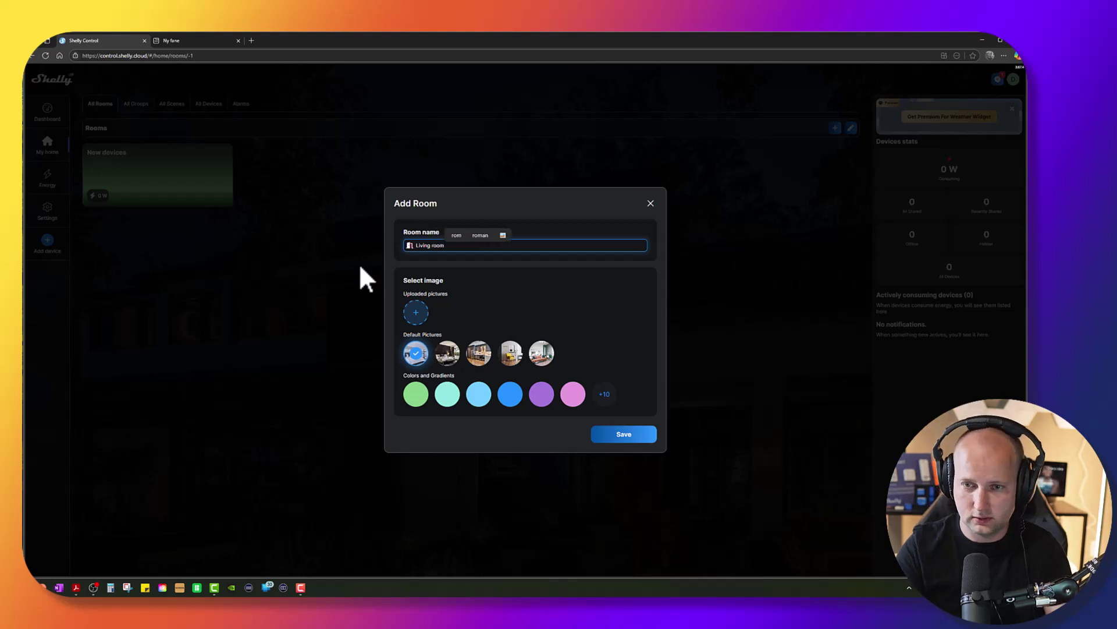
click(458, 294)
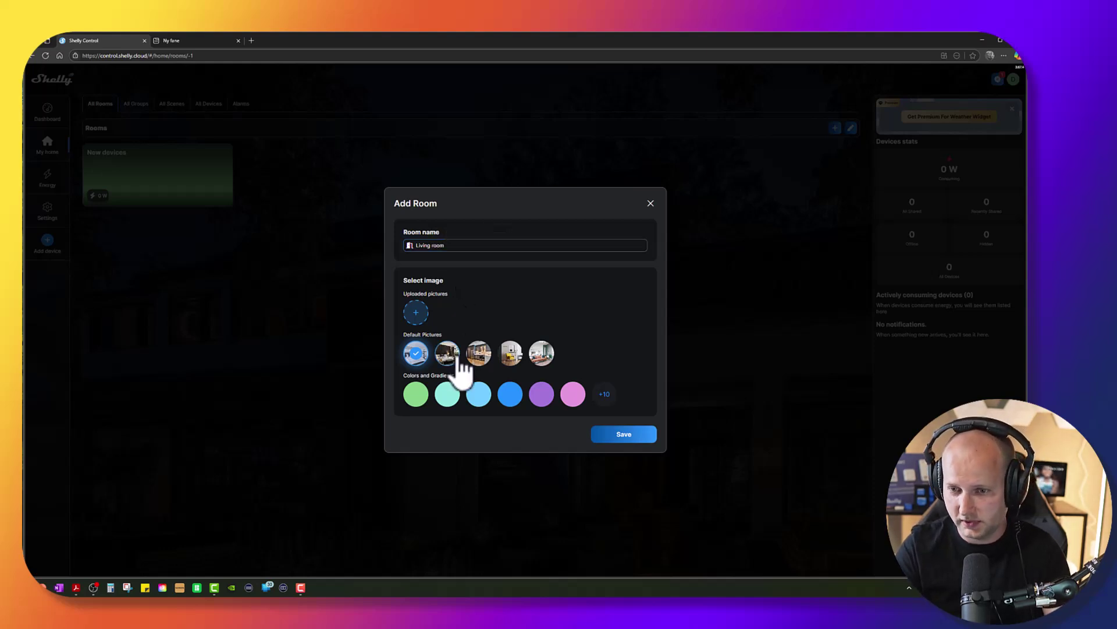
click(542, 353)
click(624, 434)
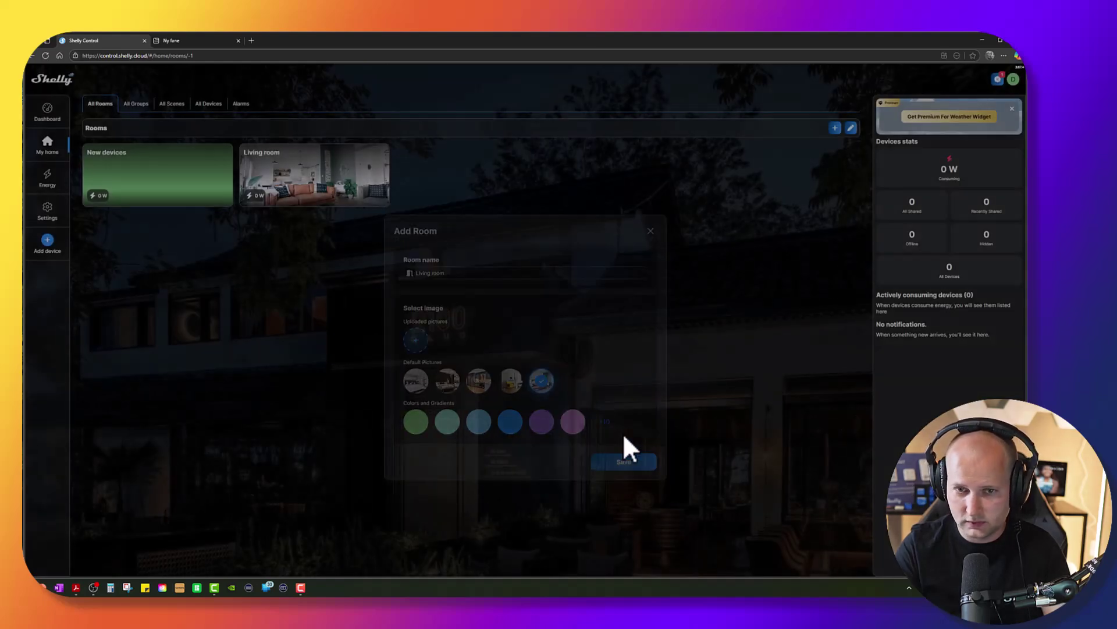